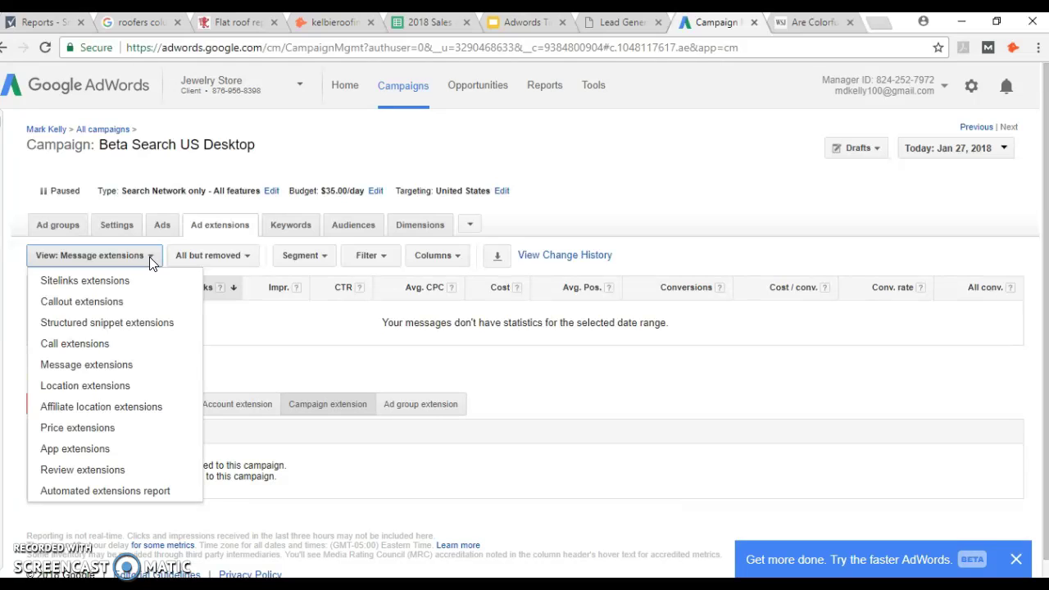
Show the campaign's message extensions and start creating a new message extension for it
left_click(106, 364)
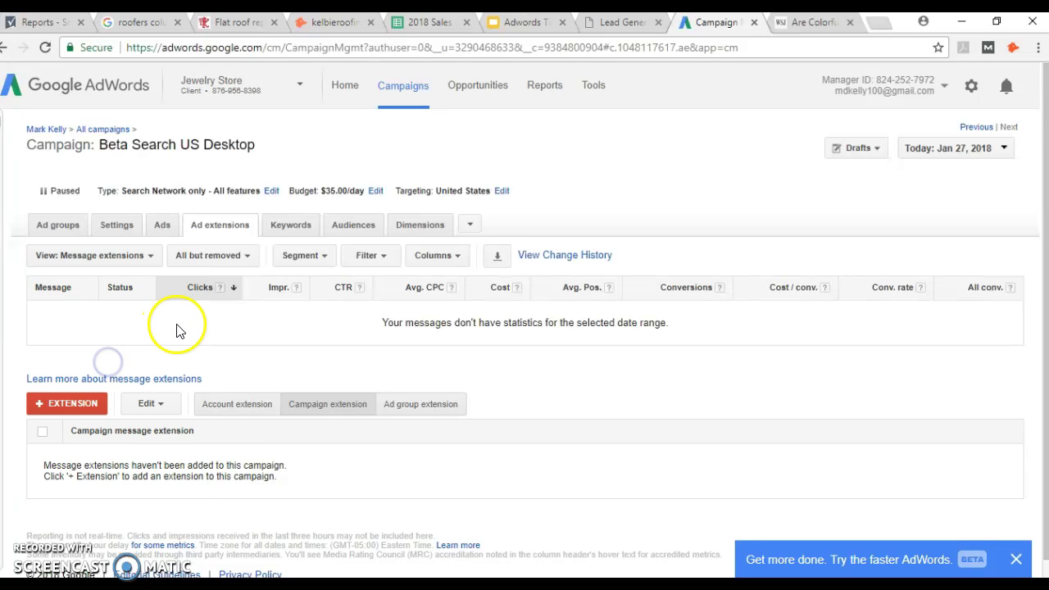
left_click(69, 402)
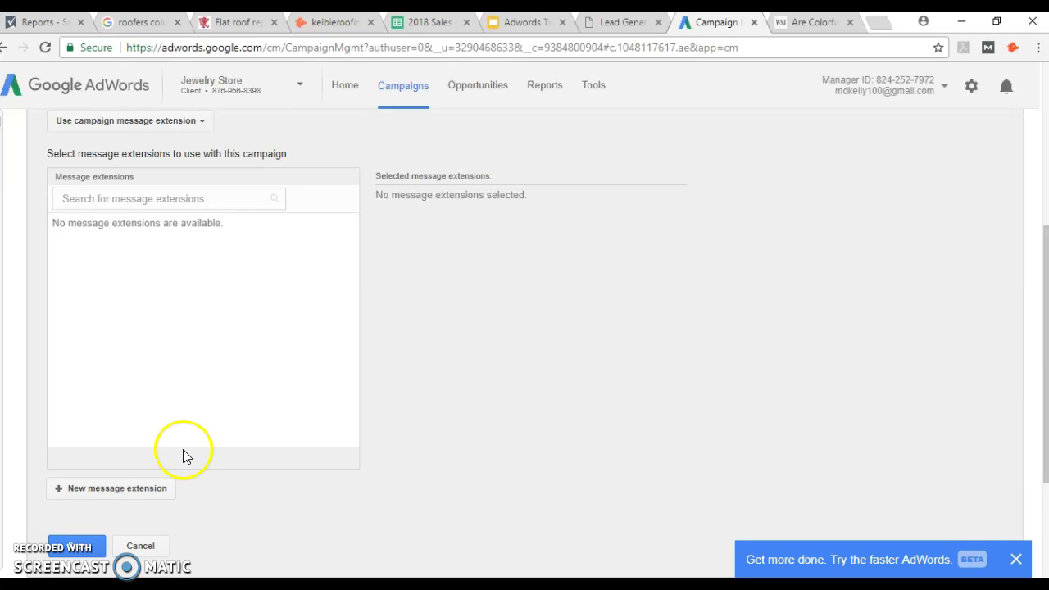
left_click(76, 490)
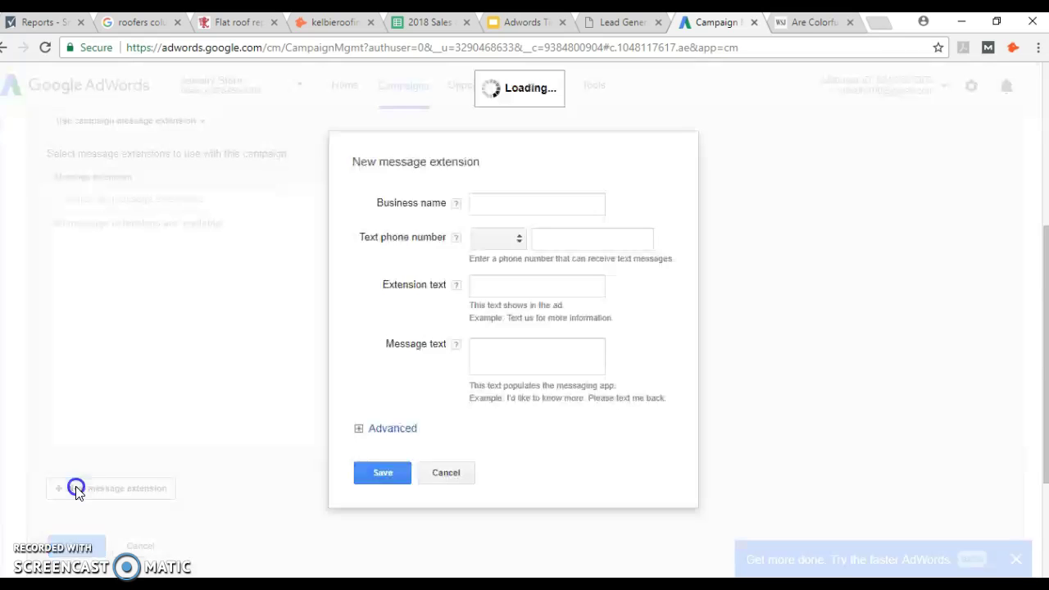
Enter Inbound Revenue as the business name and fill in the United States text phone number
left_click(500, 208)
type("Inbound Revenue")
left_click(569, 247)
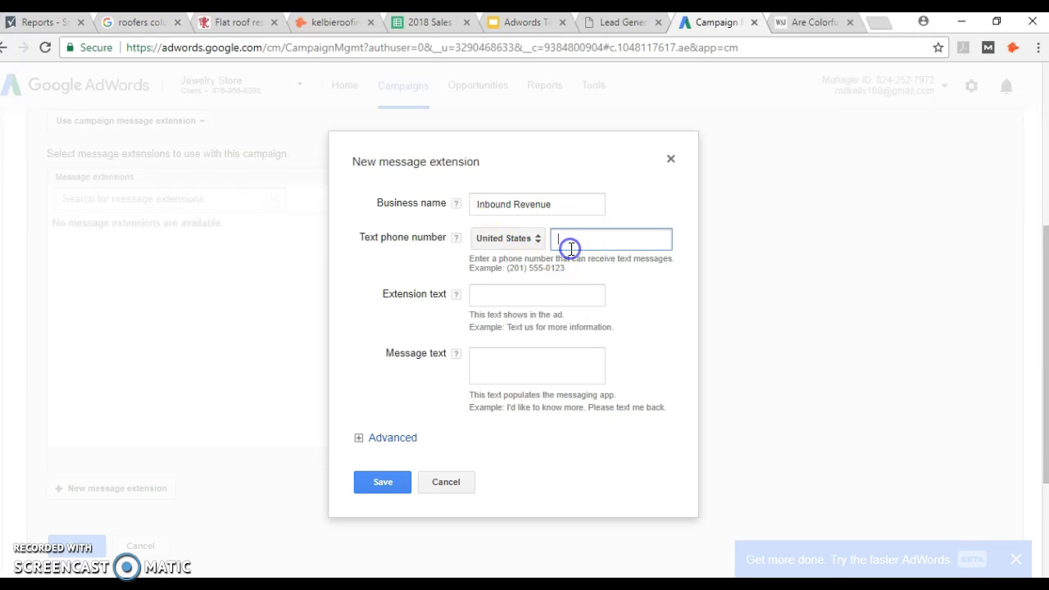
type("999-999-9999")
Set the extension text to "Need Leads Fast? Reach Out Today"
left_click(527, 294)
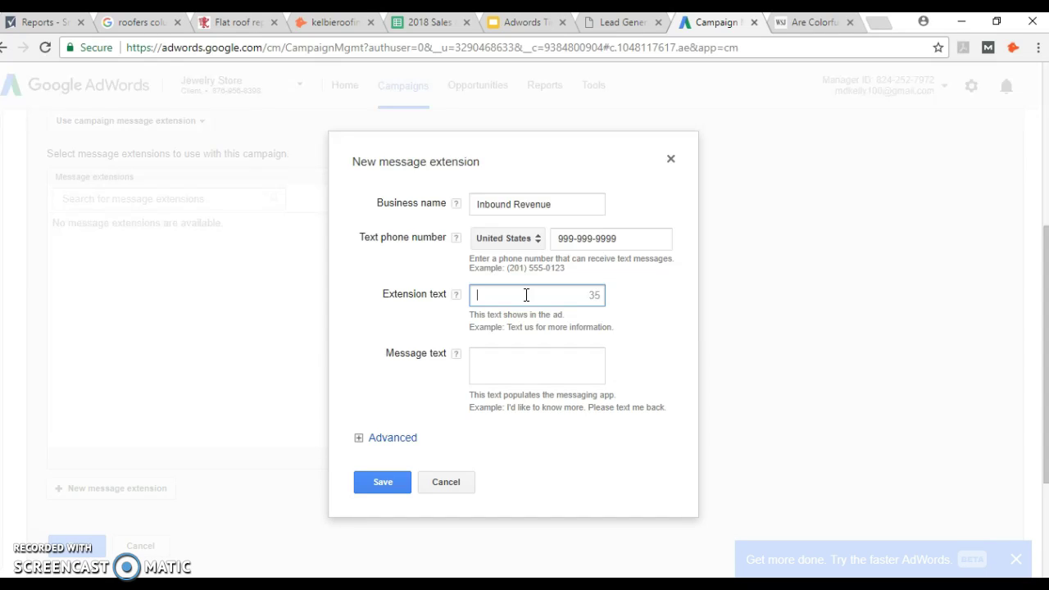
type("Need Lea")
type("ds Fast")
type("? Tex")
key("BackSpace")
key("BackSpace")
key("BackSpace")
type("Reach Out Today")
Set the message text to "I saw your ad on Google - please contact me asap."
left_click(500, 358)
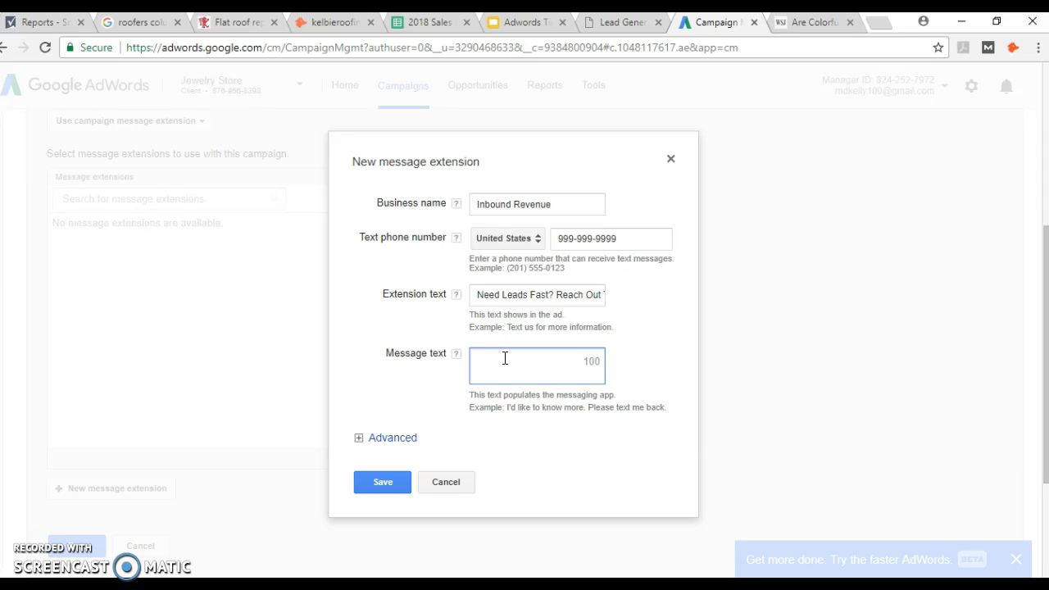
type("I nee")
key("BackSpace")
key("BackSpace")
key("BackSpace")
key("BackSpace")
key("BackSpace")
type("I a")
key("BackSpace")
type("saw hyou")
key("BackSpace")
key("BackSpace")
key("BackSpace")
key("BackSpace")
type("your ad on goog")
key("BackSpace")
type("l")
key("BackSpace")
key("BackSpace")
key("BackSpace")
key("BackSpace")
type("Google ")
type("- please co")
type("nn")
key("BackSpace")
type("tact ")
type("me as so")
key("BackSpace")
key("BackSpace")
type("apss")
key("BackSpace")
key("BackSpace")
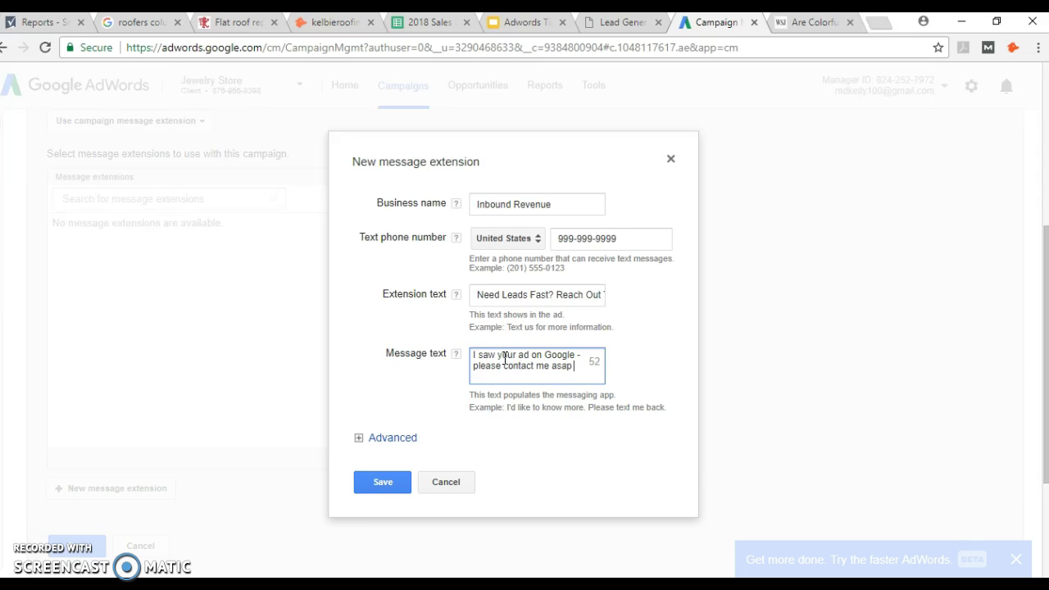
key("BackSpace")
type(".")
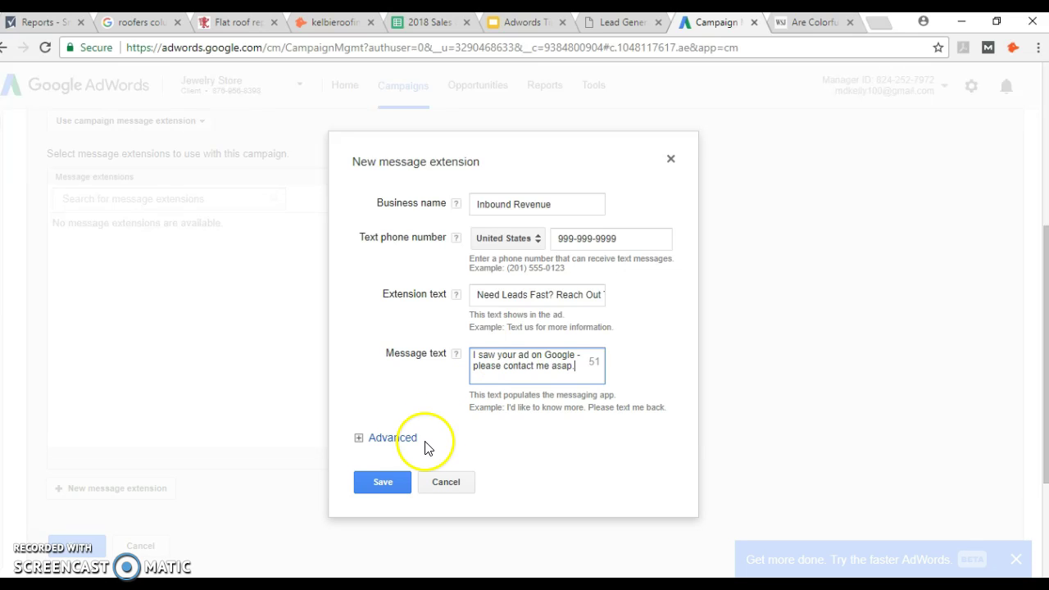
Replace the text phone number with a valid United States number and save the new message extension
left_click(382, 481)
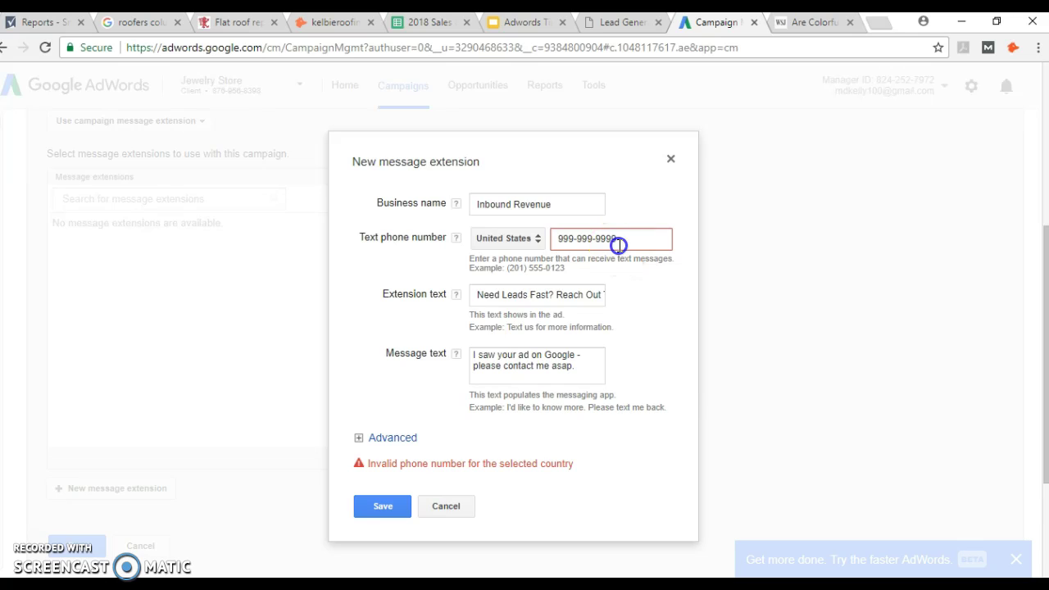
left_click_drag(620, 245, 554, 238)
type("336")
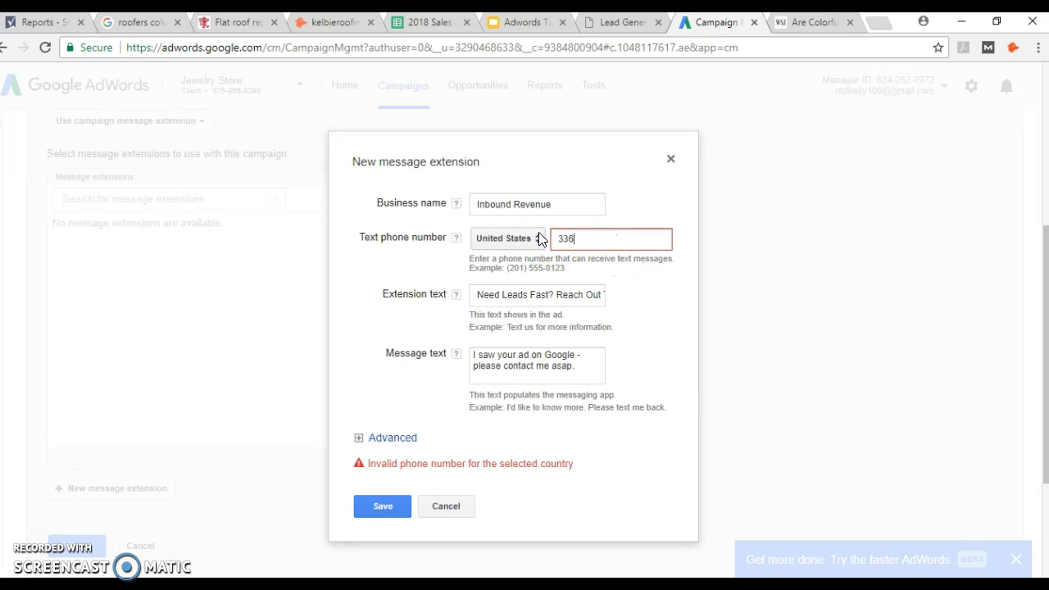
type("-555-8822")
left_click(387, 504)
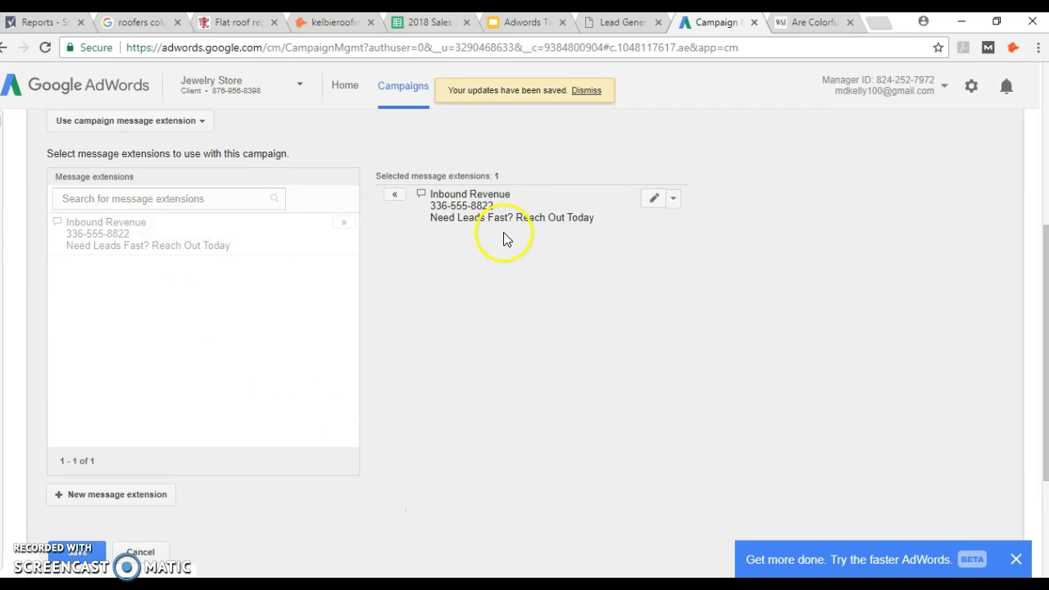
Check the edit options of the selected Inbound Revenue extension and save the campaign's message extension selection
left_click(673, 200)
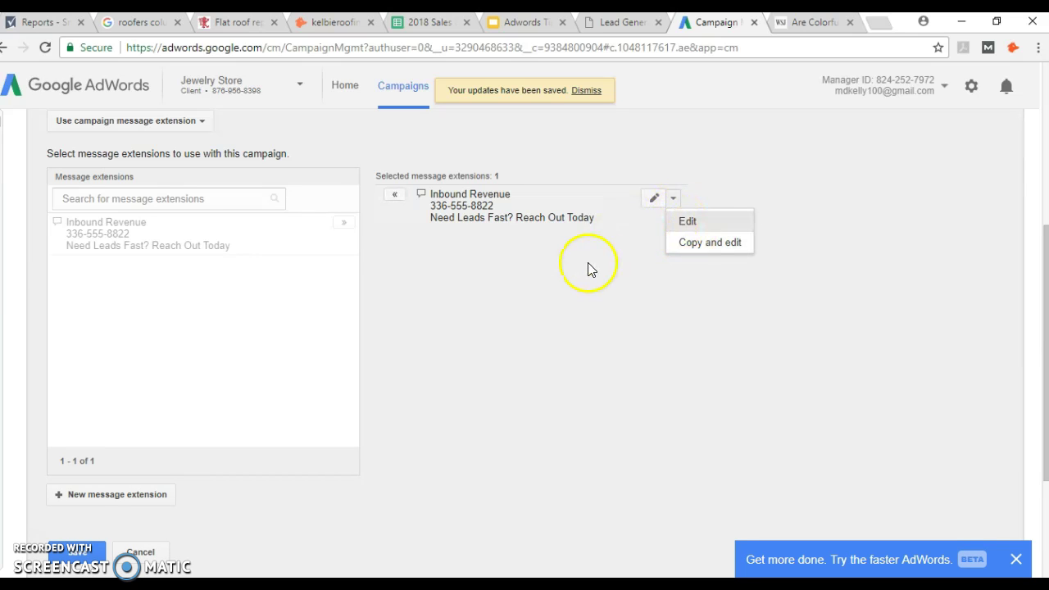
left_click(86, 554)
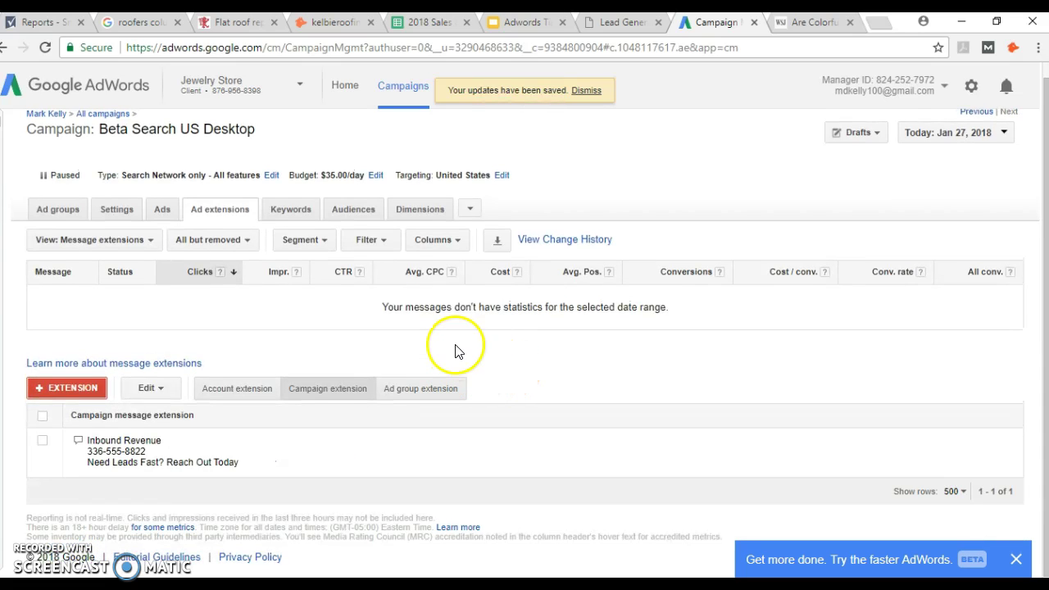